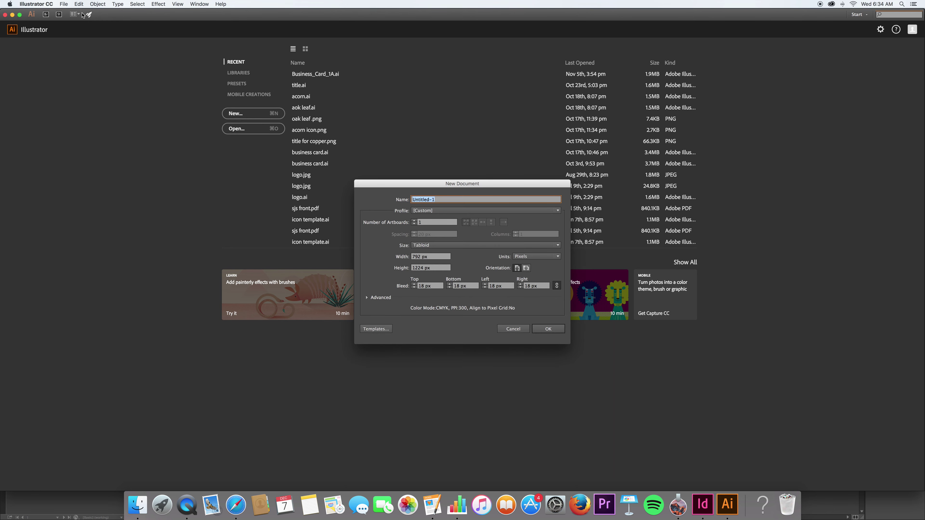
Step: Name the new document Greeting Card, set its size to 360 × 504 px, and change the units to inches
{"action": "type", "text": "Greeting Card"}
{"action": "left_click", "coordinate": [449, 256]}
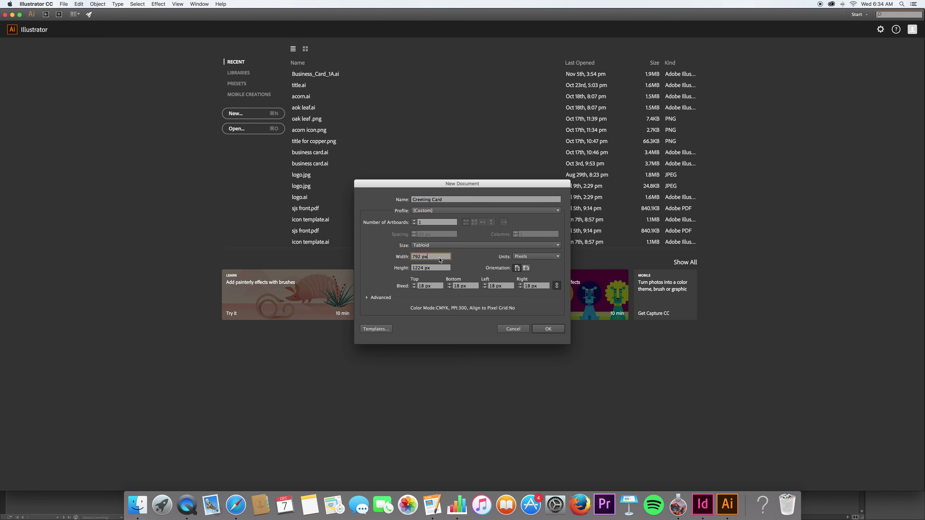
{"action": "type", "text": "360"}
{"action": "key", "text": "Tab"}
{"action": "type", "text": "504"}
{"action": "key", "text": "Tab"}
{"action": "left_click", "coordinate": [526, 256]}
{"action": "left_click", "coordinate": [526, 279]}
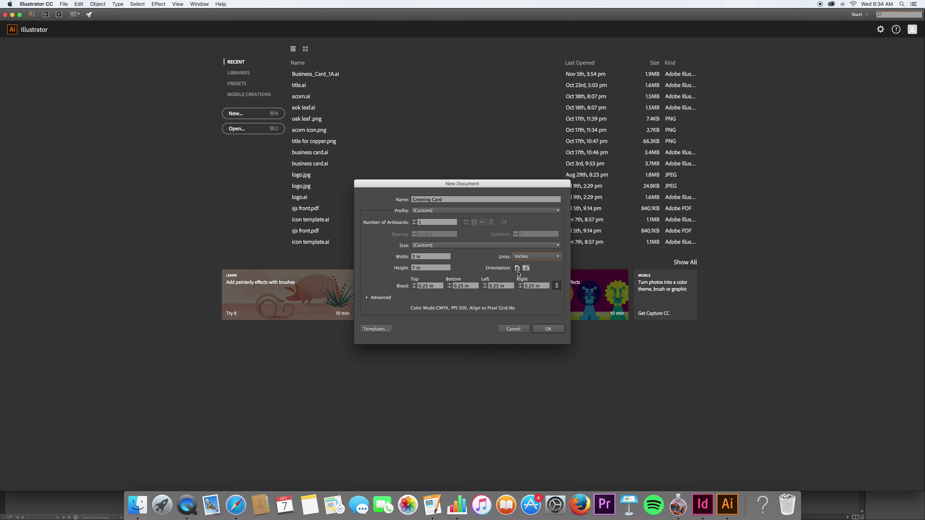
Step: Set the document to 7 in wide and 10 in high, and switch its orientation to landscape
{"action": "left_click", "coordinate": [423, 257]}
{"action": "triple_click", "coordinate": [414, 258]}
{"action": "type", "text": "7"}
{"action": "key", "text": "Tab"}
{"action": "type", "text": "10"}
{"action": "key", "text": "Tab"}
{"action": "left_click", "coordinate": [517, 268]}
{"action": "left_click", "coordinate": [525, 269]}
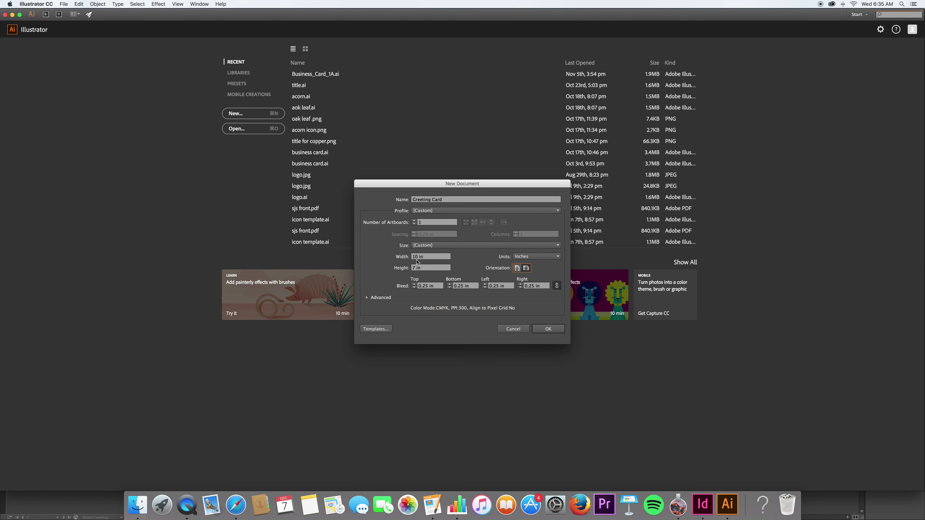
Step: Try a document size using 8 in and 6 in for the width and height
{"action": "left_click", "coordinate": [429, 259]}
{"action": "type", "text": "8"}
{"action": "key", "text": "Tab"}
{"action": "type", "text": "6"}
{"action": "key", "text": "Tab"}
{"action": "key", "text": "shift+Tab"}
{"action": "type", "text": "8"}
{"action": "key", "text": "Tab"}
{"action": "key", "text": "shift+Tab"}
{"action": "key", "text": "shift+Tab"}
{"action": "type", "text": "6"}
Step: Set the width to 10 in and the height to 7 in, and create the document
{"action": "type", "text": "10"}
{"action": "key", "text": "Tab"}
{"action": "type", "text": "7"}
{"action": "key", "text": "Tab"}
{"action": "left_click", "coordinate": [548, 330]}
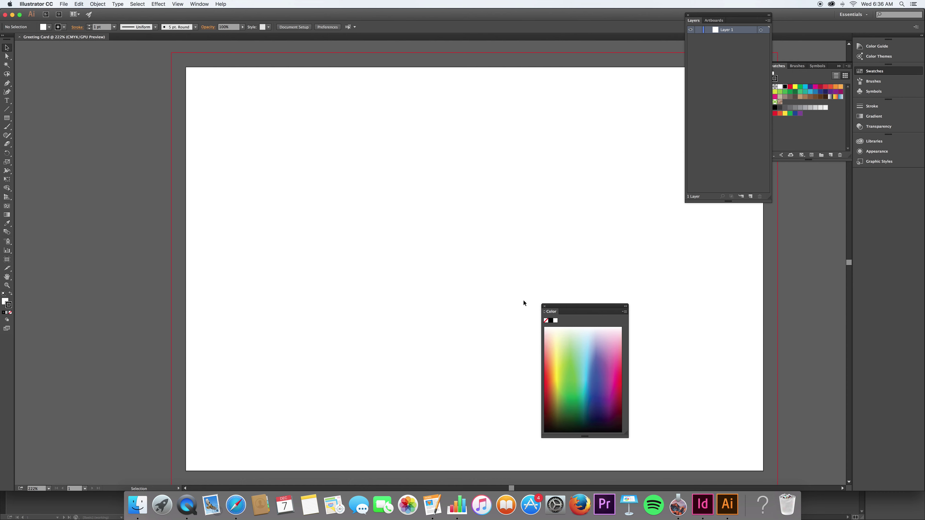
Step: Close the floating Color panel, move the Layers panel lower beside the artboard, and collapse the Swatches panel
{"action": "left_click", "coordinate": [544, 306]}
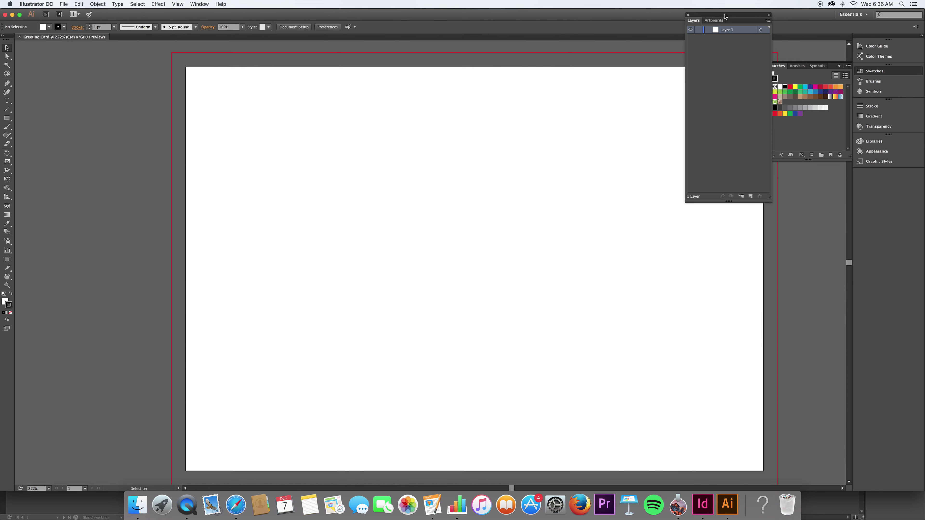
{"action": "left_click_drag", "start_coordinate": [725, 16], "coordinate": [728, 157]}
{"action": "left_click", "coordinate": [839, 67]}
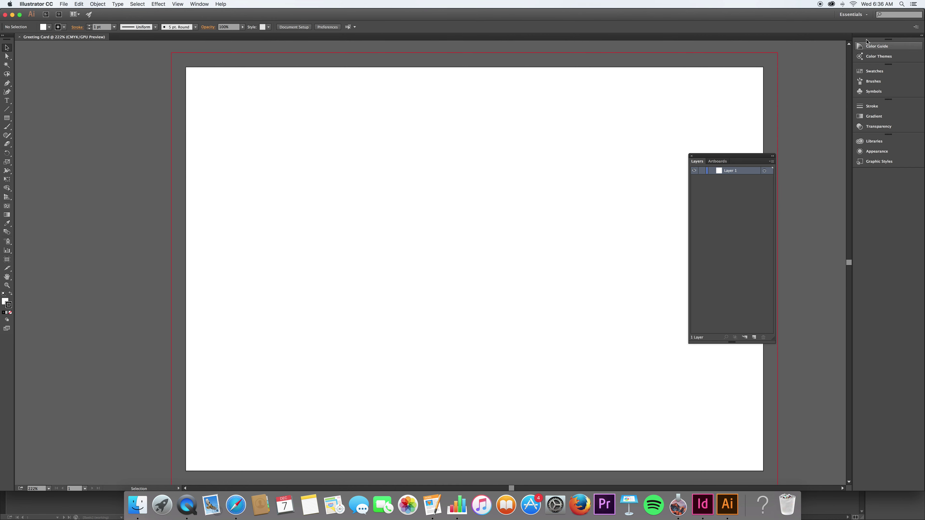
Step: Separate the Layers panel from the Artboards panel, place it beside the artboard, and close the Artboards panel
{"action": "left_click", "coordinate": [193, 4]}
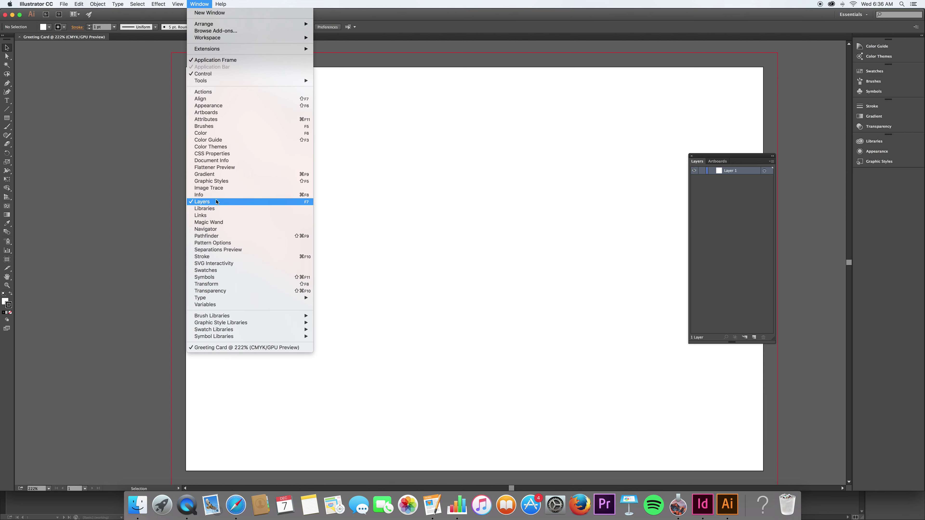
{"action": "left_click", "coordinate": [748, 158]}
{"action": "left_click_drag", "start_coordinate": [703, 163], "coordinate": [805, 192]}
{"action": "left_click", "coordinate": [692, 157]}
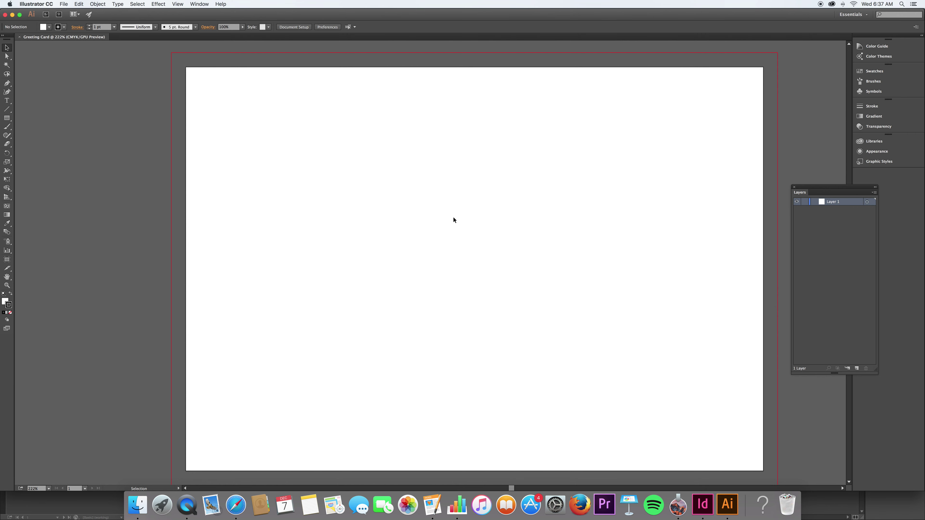
Step: Show the rulers around the document
{"action": "left_click", "coordinate": [177, 4]}
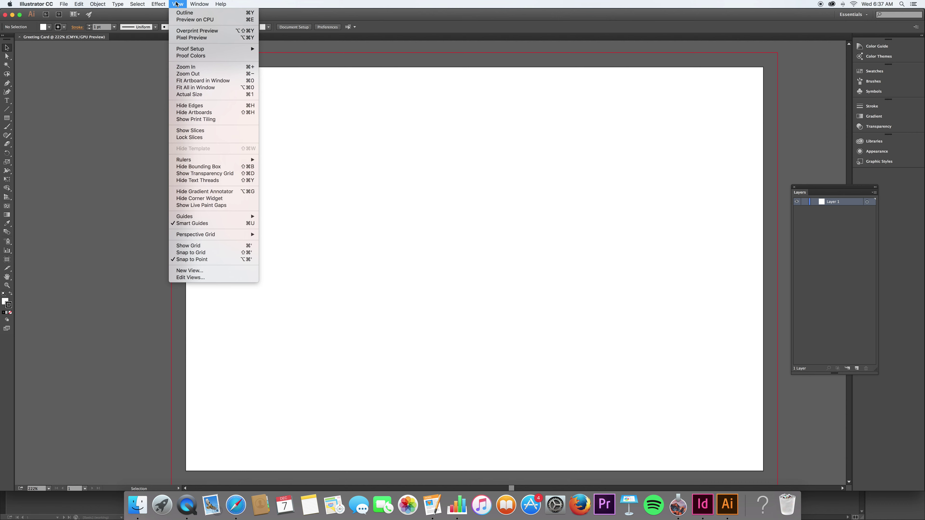
{"action": "mouse_move", "coordinate": [244, 218]}
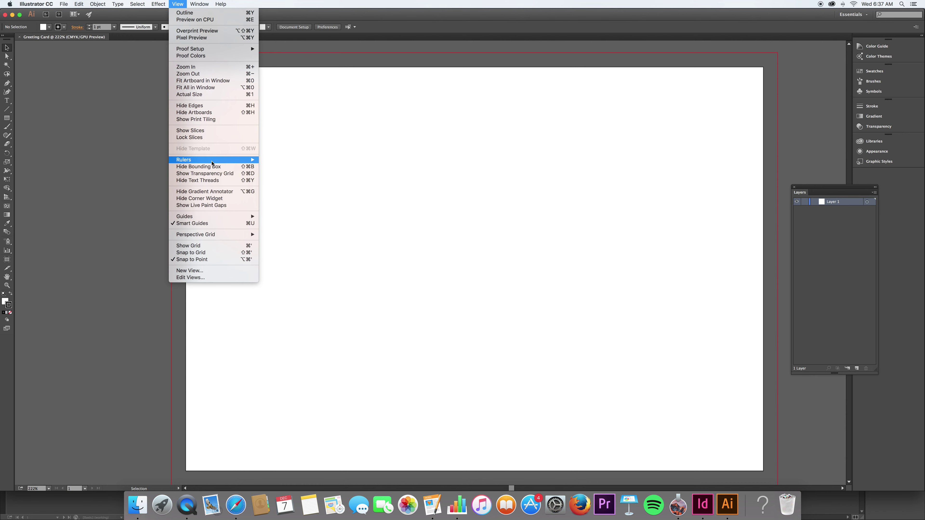
{"action": "mouse_move", "coordinate": [233, 159]}
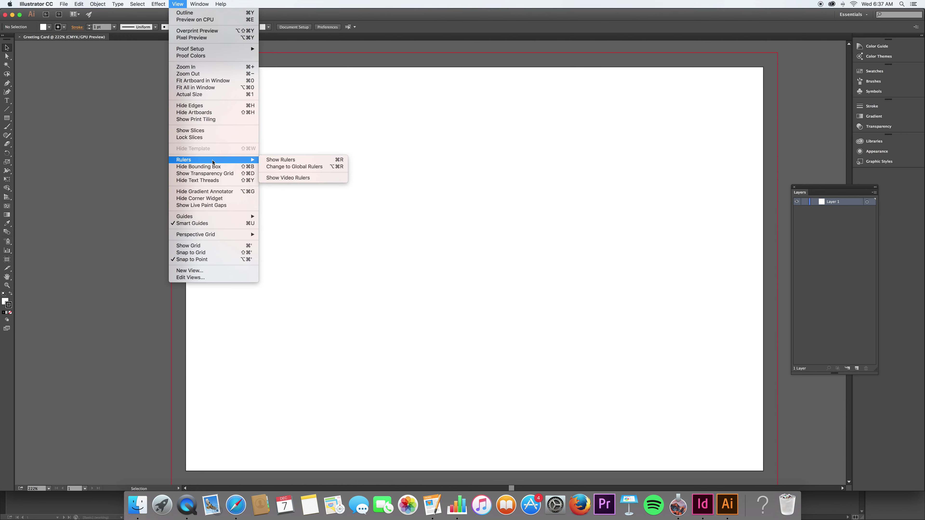
{"action": "left_click", "coordinate": [274, 160]}
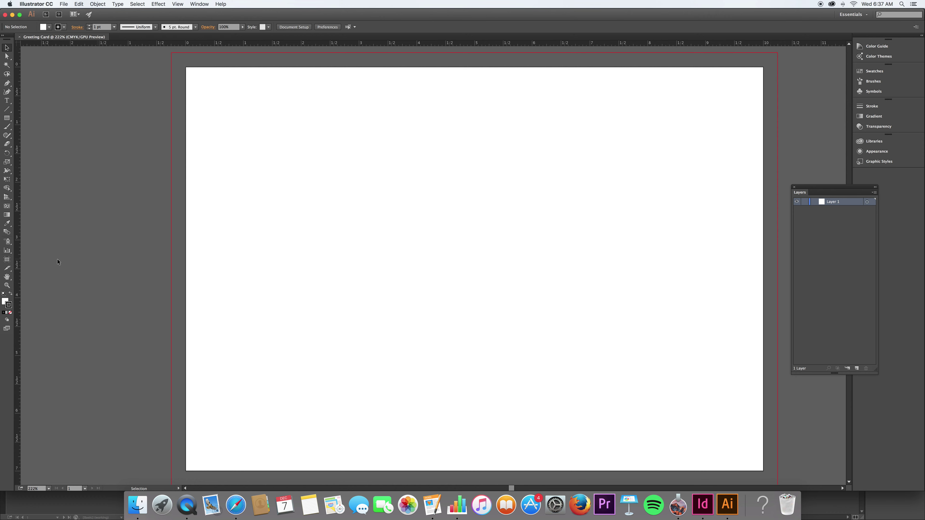
Step: Try a vertical ruler guide at the artboard's horizontal centre, about 5 in, and undo it
{"action": "left_click_drag", "start_coordinate": [19, 259], "coordinate": [41, 261]}
{"action": "scroll", "coordinate": [82, 258], "scroll_direction": "left", "scroll_amount": 5}
{"action": "left_click_drag", "start_coordinate": [239, 275], "coordinate": [590, 282]}
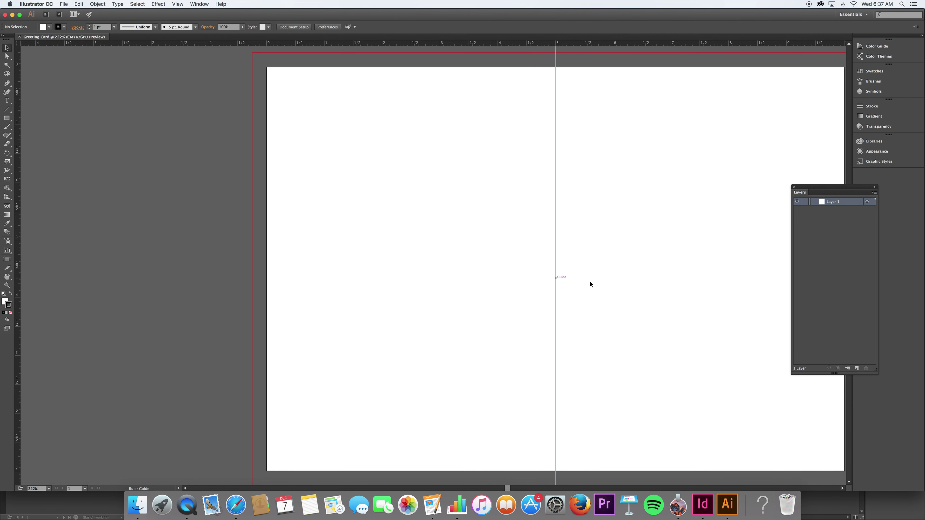
{"action": "scroll", "coordinate": [590, 285], "scroll_direction": "right", "scroll_amount": 5}
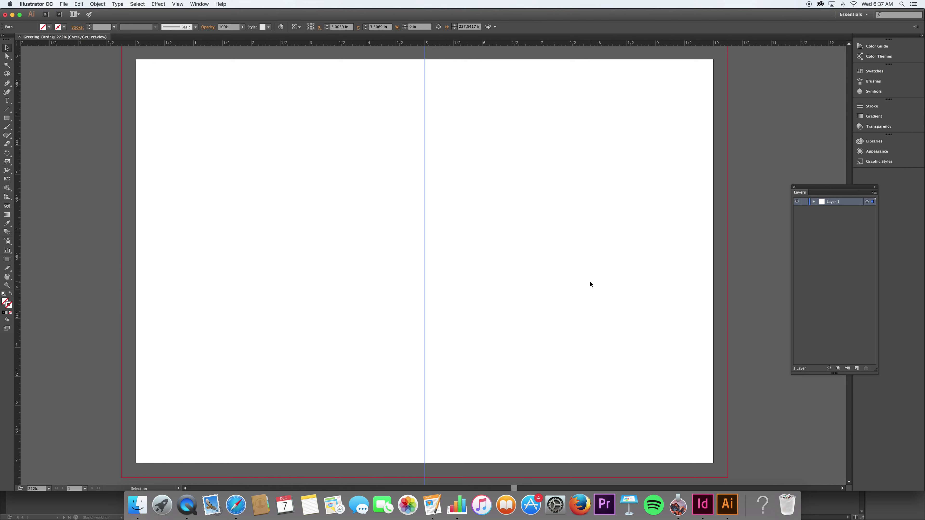
{"action": "key", "text": "super+z"}
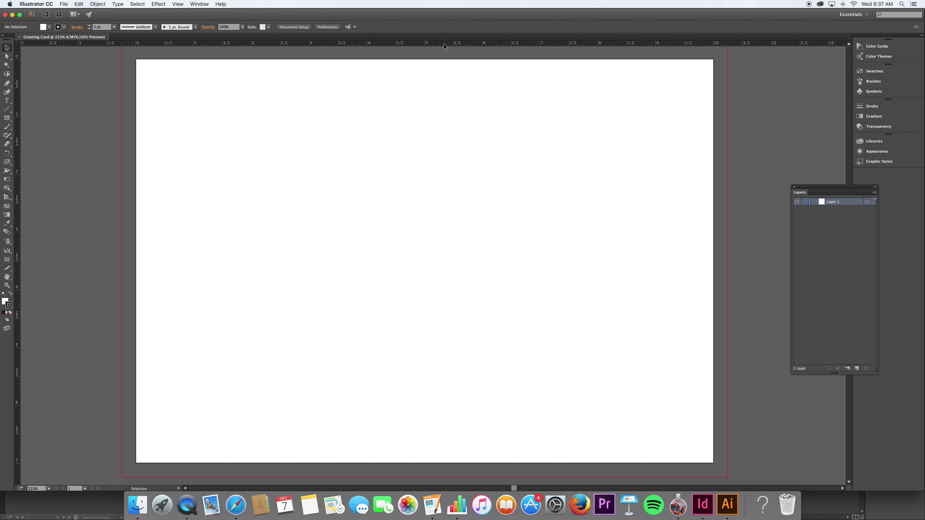
Step: Try a horizontal ruler guide across the artboard's middle, at about 3.5 in, and delete it
{"action": "left_click_drag", "start_coordinate": [440, 43], "coordinate": [429, 261]}
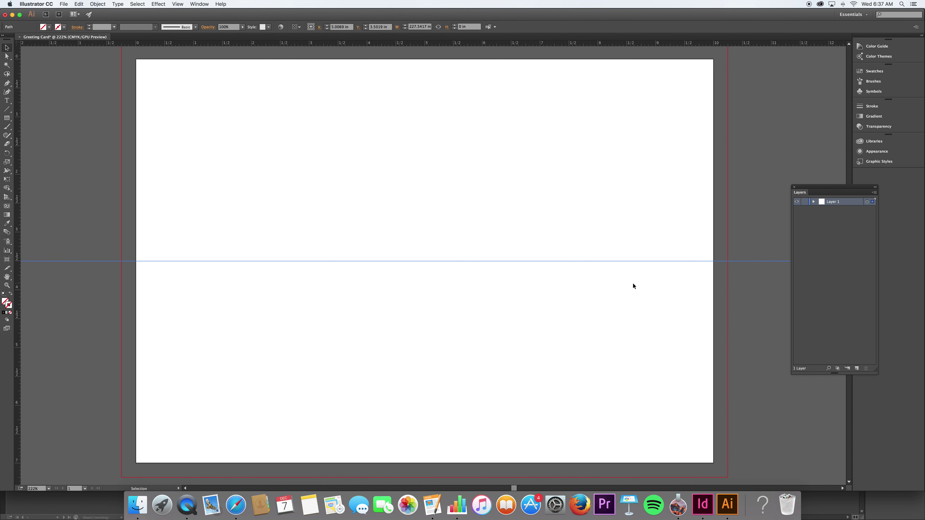
{"action": "key", "text": "Delete"}
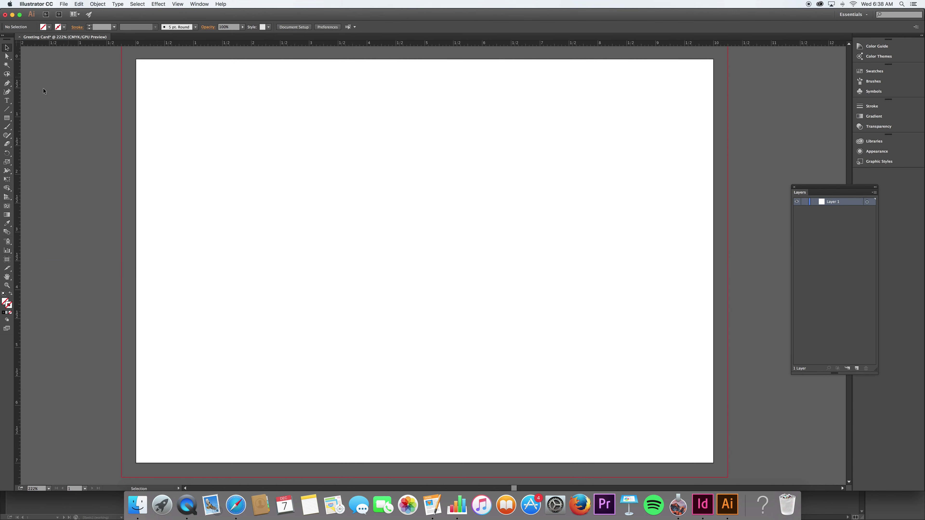
Step: Place a vertical ruler guide down the centre of the artboard at about 5 in as the fold mark
{"action": "left_click_drag", "start_coordinate": [17, 73], "coordinate": [17, 73]}
{"action": "left_click_drag", "start_coordinate": [17, 80], "coordinate": [35, 81]}
{"action": "left_click_drag", "start_coordinate": [371, 120], "coordinate": [425, 124]}
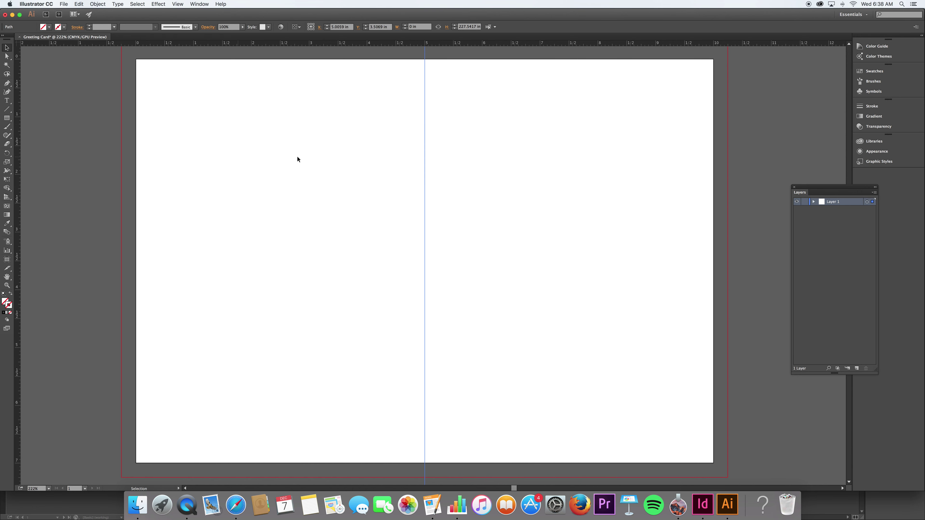
Step: Move the Layers panel closer to the artboard and rename Layer 1 to "half mark"
{"action": "left_click", "coordinate": [814, 201]}
{"action": "left_click", "coordinate": [814, 202]}
{"action": "left_click_drag", "start_coordinate": [837, 188], "coordinate": [779, 187]}
{"action": "double_click", "coordinate": [778, 201]}
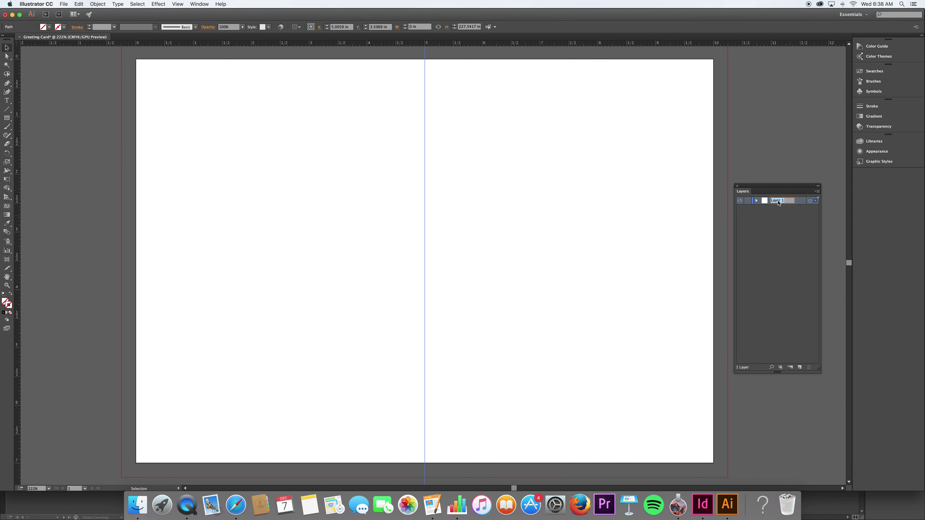
{"action": "type", "text": "half mark"}
{"action": "key", "text": "Return"}
Step: Lock the half mark layer and add a new layer above it
{"action": "left_click", "coordinate": [747, 201]}
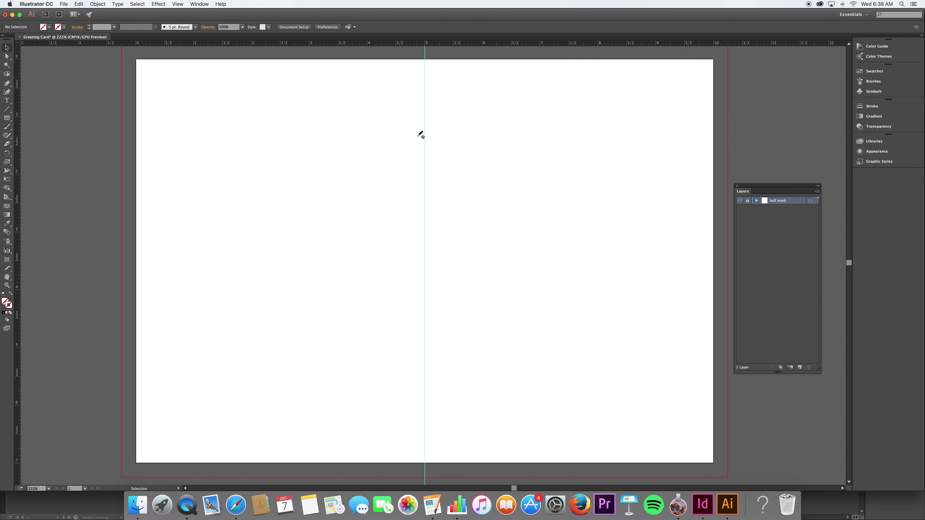
{"action": "key", "text": "p"}
{"action": "left_click", "coordinate": [799, 367]}
{"action": "scroll", "coordinate": [436, 177], "scroll_direction": "down", "scroll_amount": 1}
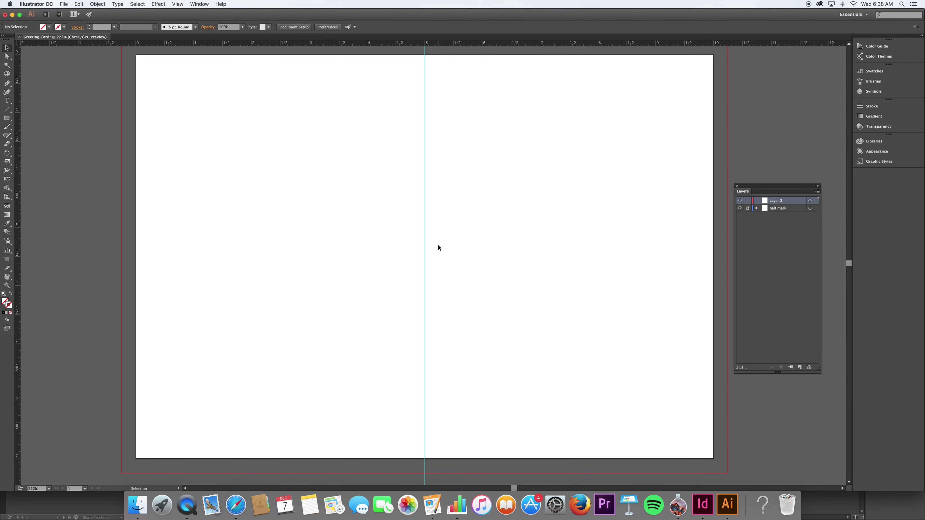
{"action": "scroll", "coordinate": [438, 245], "scroll_direction": "up", "scroll_amount": 3}
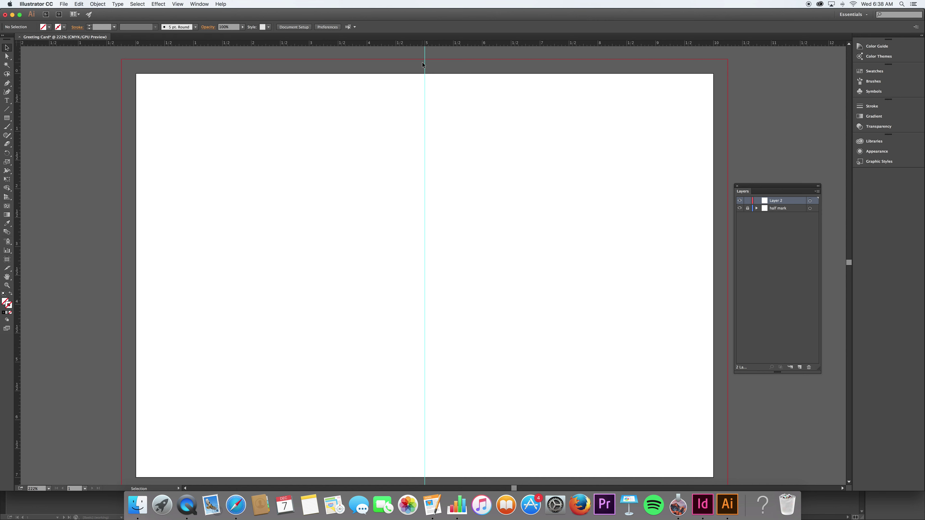
{"action": "left_click", "coordinate": [748, 209]}
{"action": "left_click", "coordinate": [204, 3]}
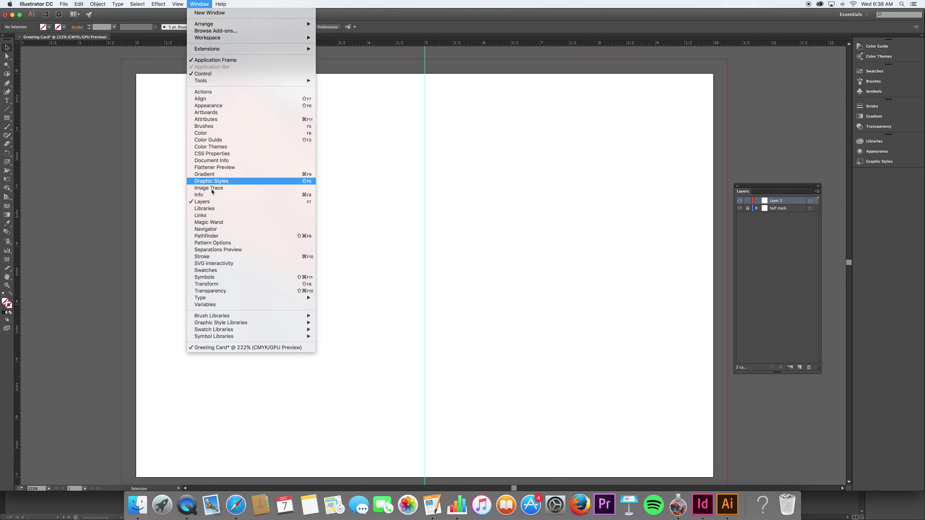
{"action": "left_click", "coordinate": [793, 224]}
{"action": "left_click", "coordinate": [747, 209]}
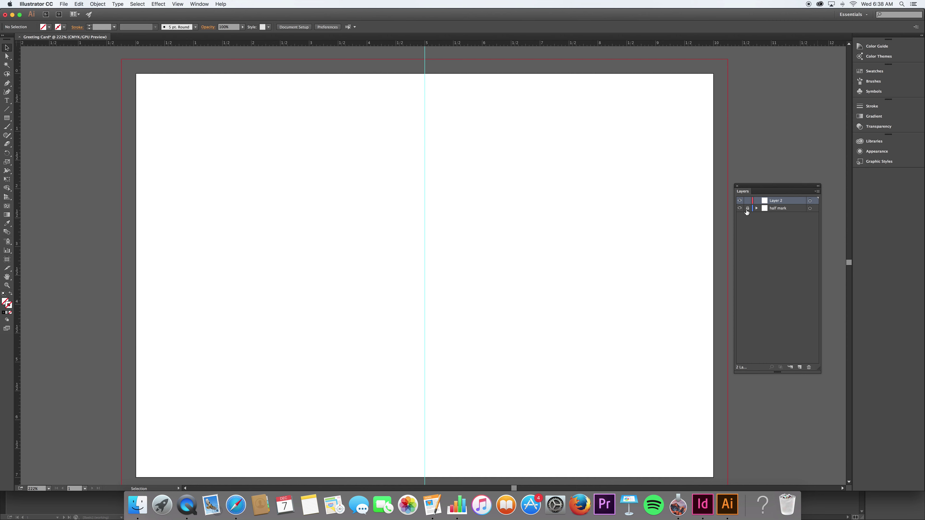